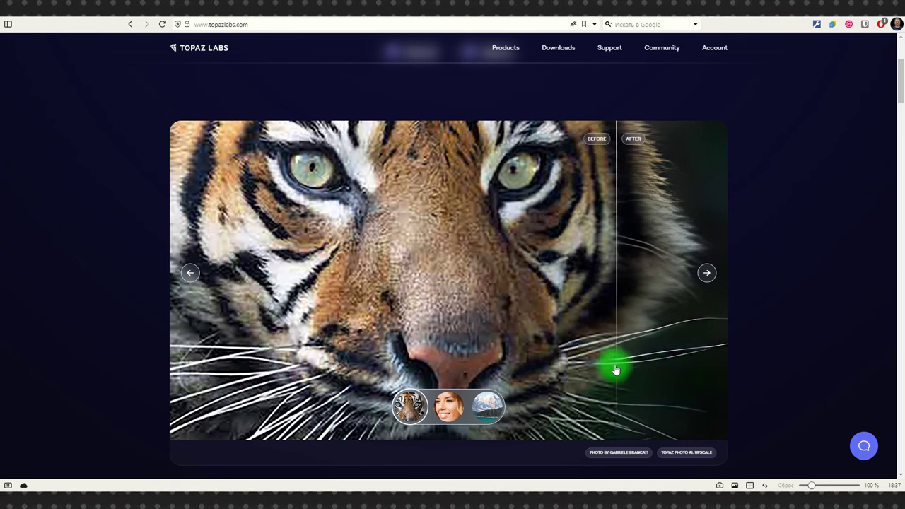
Step: Look over the Topaz Labs website and its shop page for the Photo AI and Video AI products
{"action": "scroll", "coordinate": [841, 266], "scroll_direction": "up", "scroll_amount": 2}
{"action": "scroll", "coordinate": [841, 266], "scroll_direction": "up", "scroll_amount": 2}
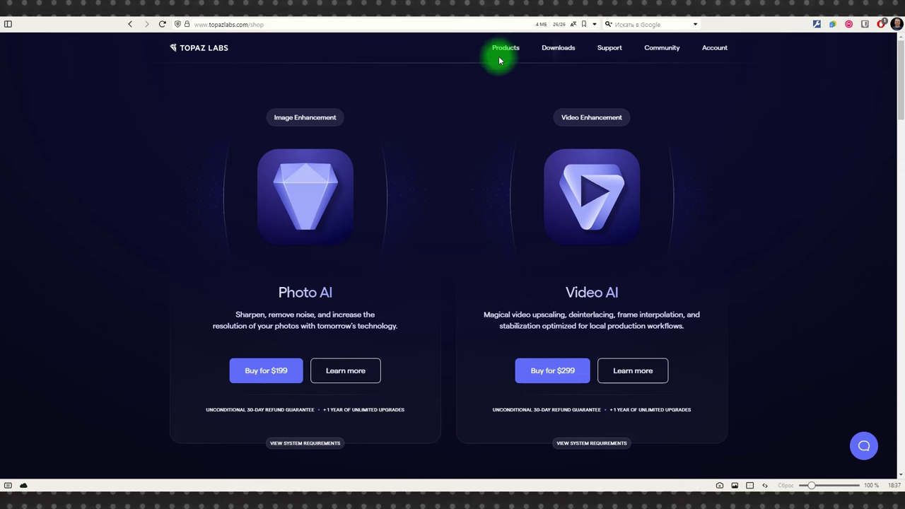
{"action": "scroll", "coordinate": [789, 253], "scroll_direction": "down", "scroll_amount": 1}
{"action": "scroll", "coordinate": [789, 252], "scroll_direction": "down", "scroll_amount": 1}
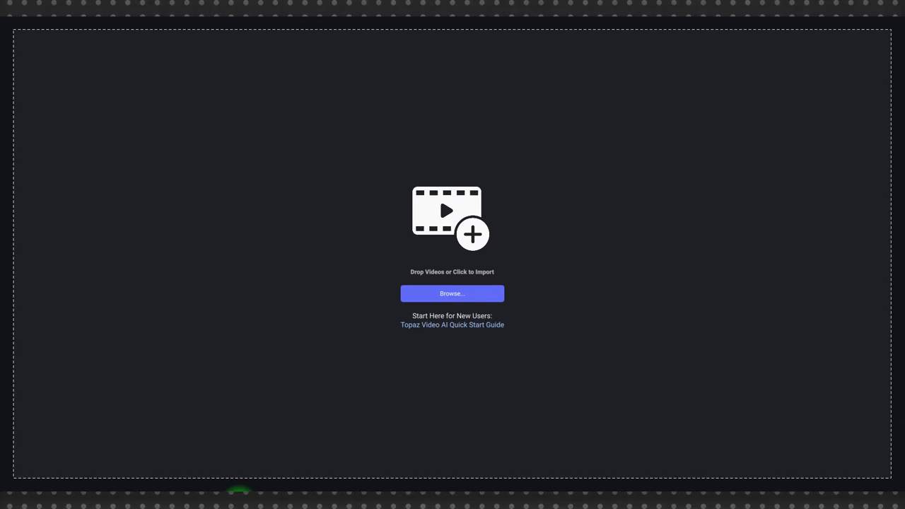
{"action": "left_click", "coordinate": [192, 487]}
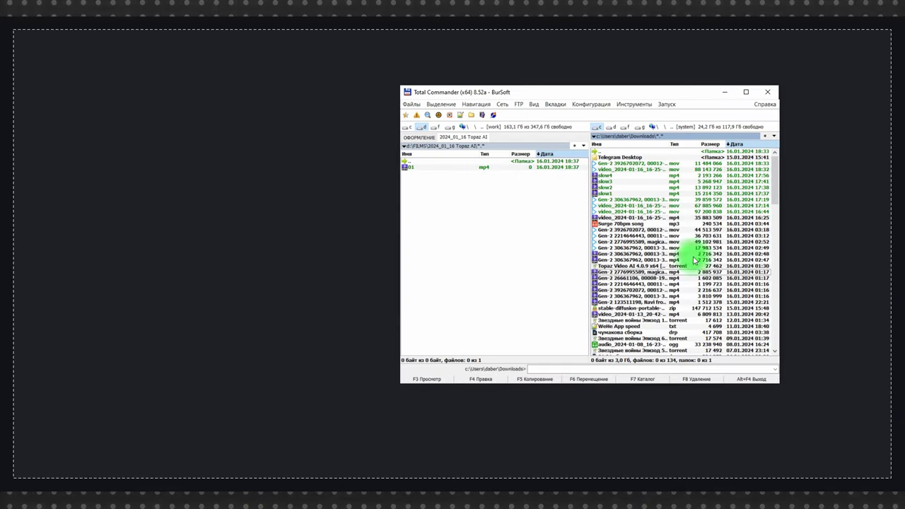
{"action": "left_click_drag", "start_coordinate": [616, 87], "coordinate": [727, 81]}
{"action": "left_click_drag", "start_coordinate": [720, 259], "coordinate": [384, 242]}
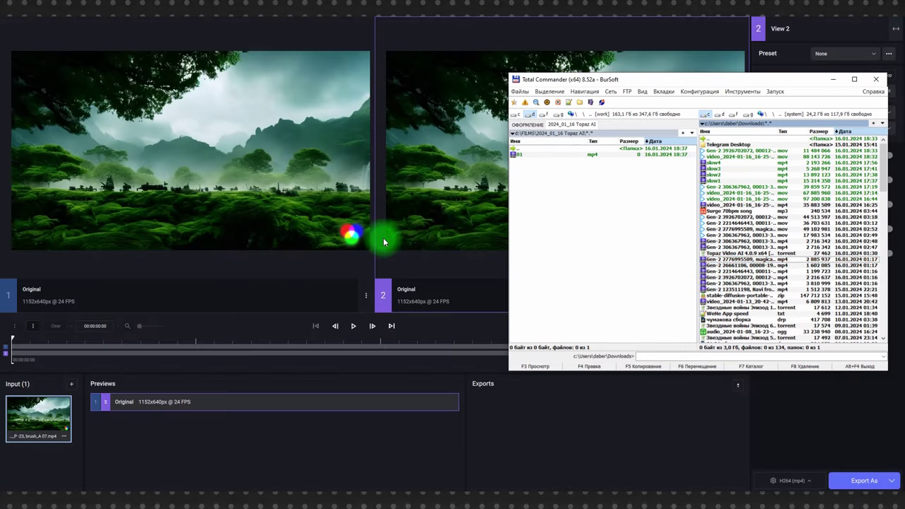
{"action": "left_click", "coordinate": [524, 410]}
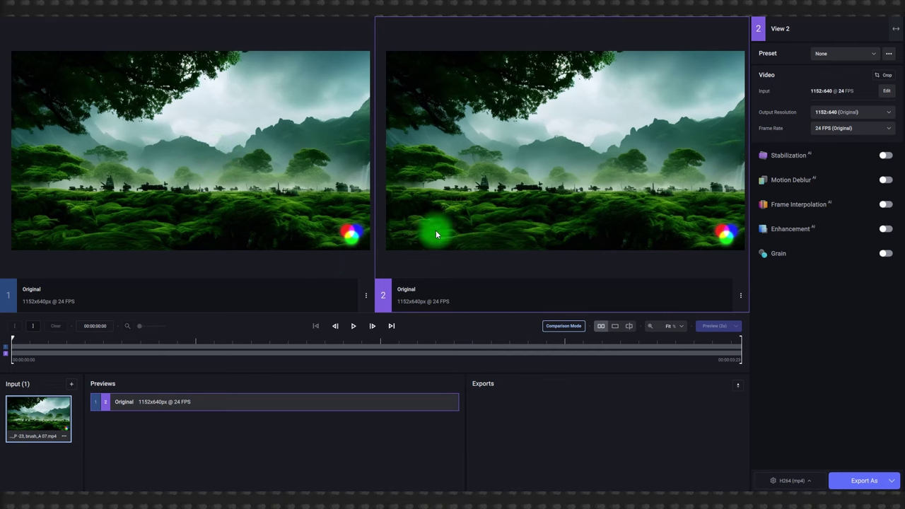
{"action": "left_click", "coordinate": [264, 212]}
{"action": "left_click", "coordinate": [481, 190]}
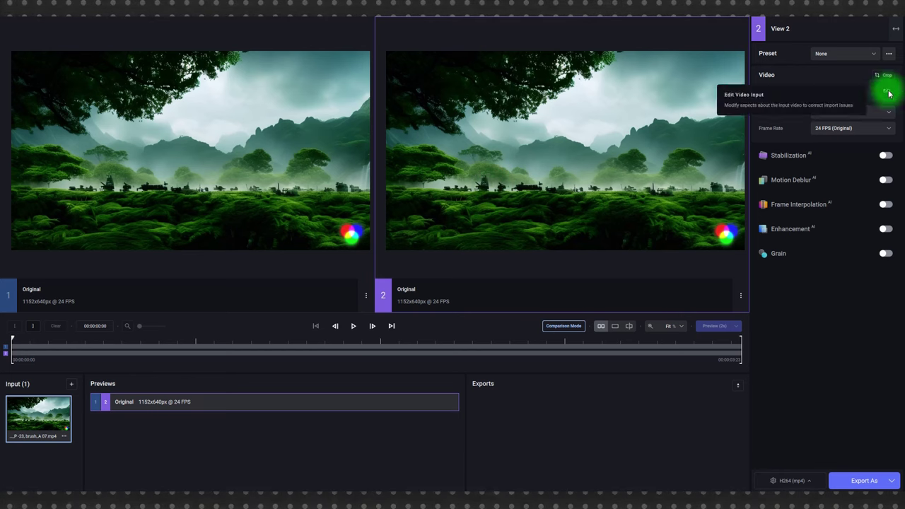
Step: Set the output resolution to 2x Upscale and generate a preview of the enhanced clip
{"action": "left_click", "coordinate": [839, 114]}
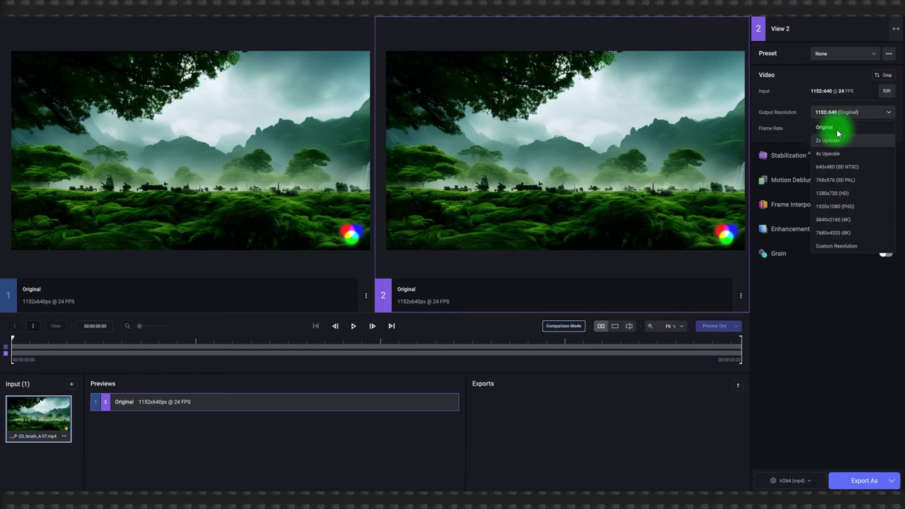
{"action": "left_click", "coordinate": [837, 144]}
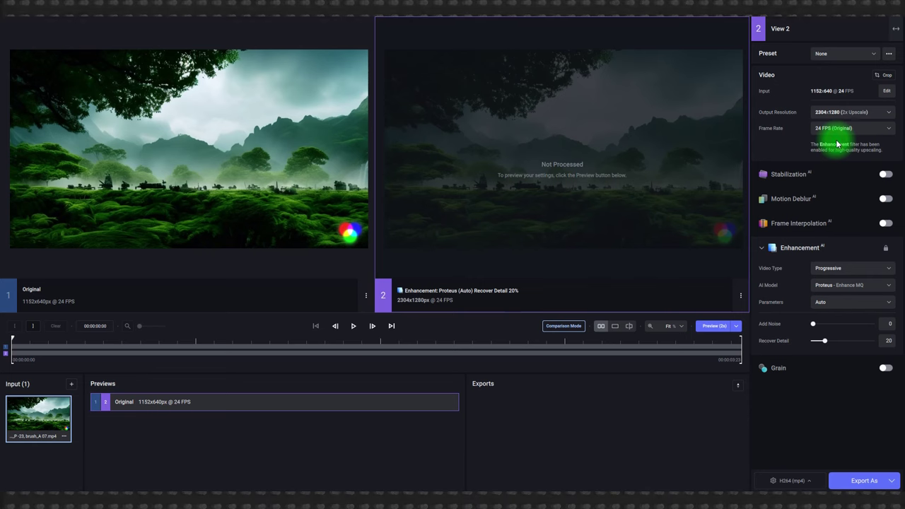
{"action": "left_click", "coordinate": [714, 329]}
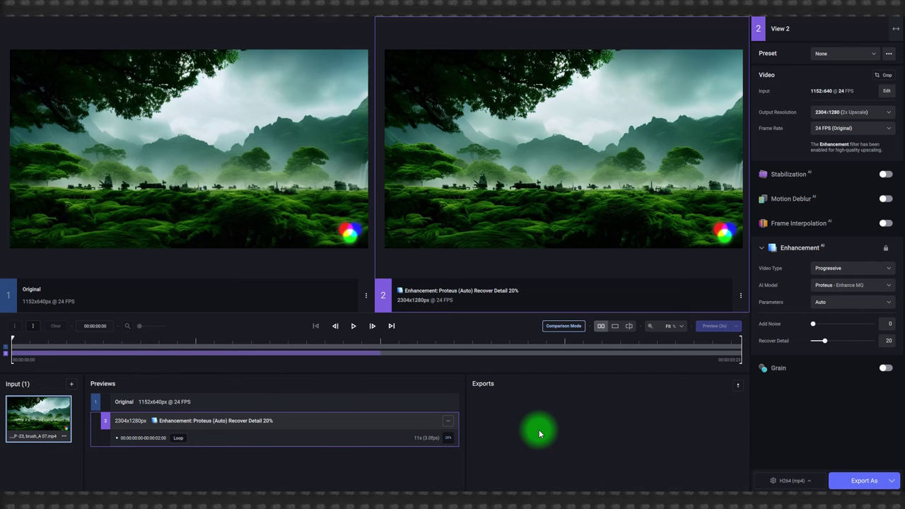
Step: Compare the upscaled preview with the original up close around the machinery and vegetation
{"action": "scroll", "coordinate": [557, 163], "scroll_direction": "up", "scroll_amount": 5}
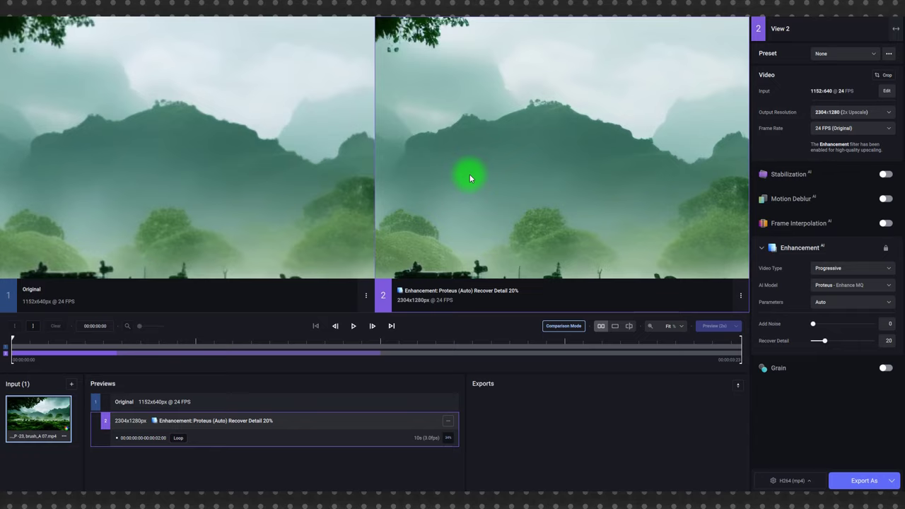
{"action": "left_click_drag", "start_coordinate": [521, 166], "coordinate": [549, 76]}
{"action": "scroll", "coordinate": [596, 136], "scroll_direction": "up", "scroll_amount": 3}
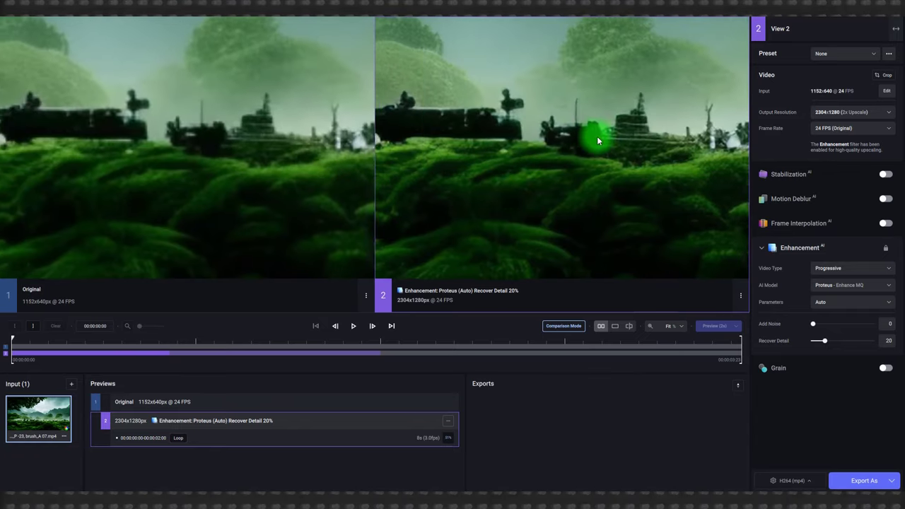
{"action": "scroll", "coordinate": [494, 200], "scroll_direction": "down", "scroll_amount": 3}
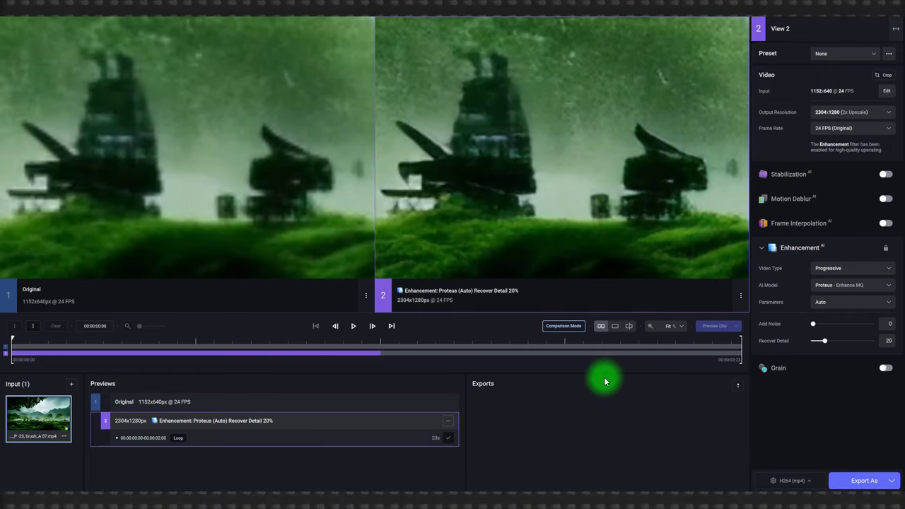
Step: Switch the export mode to Export, and return it to Export As
{"action": "left_click", "coordinate": [894, 483]}
{"action": "left_click", "coordinate": [849, 470]}
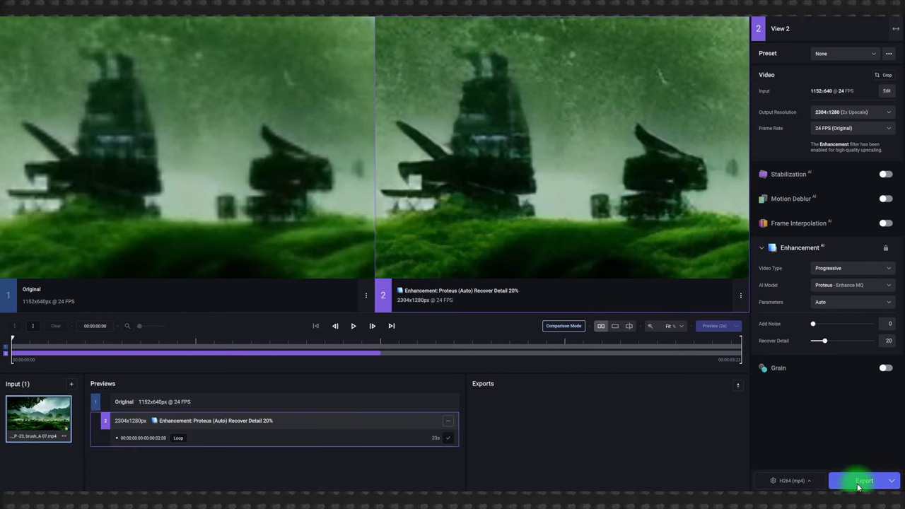
{"action": "left_click", "coordinate": [893, 483]}
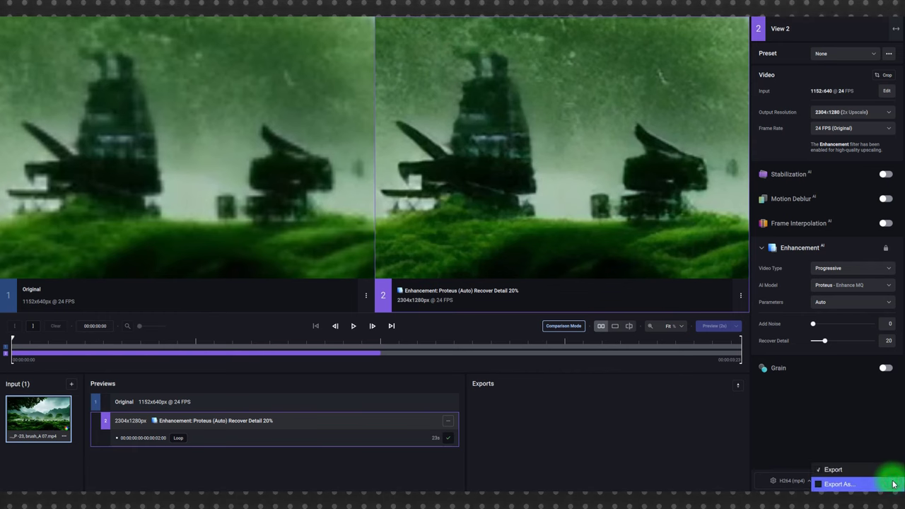
{"action": "left_click", "coordinate": [861, 485]}
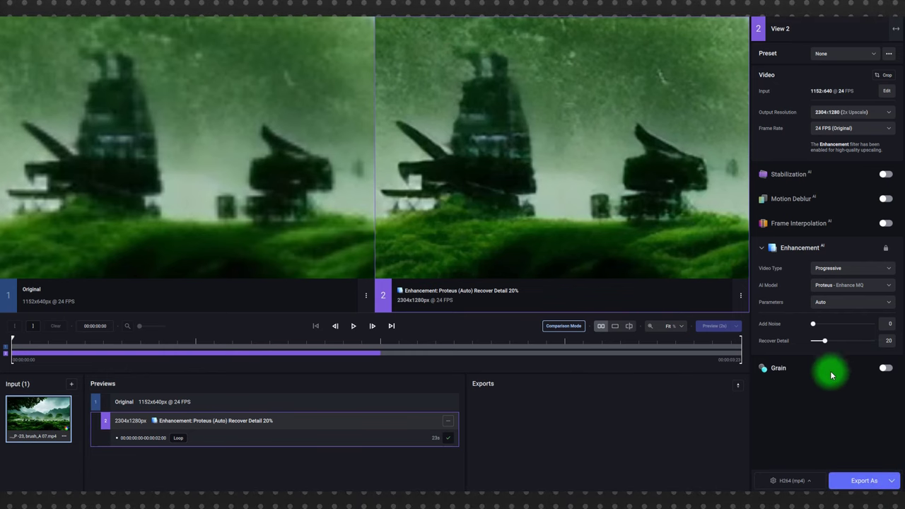
Step: Switch the output resolution to Original, and return it to 2x Upscale
{"action": "left_click", "coordinate": [849, 113]}
{"action": "left_click", "coordinate": [847, 126]}
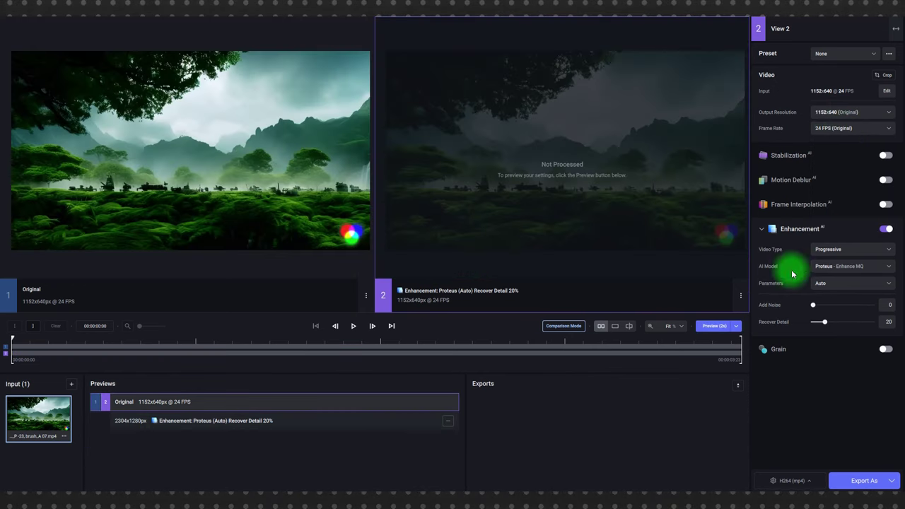
{"action": "left_click", "coordinate": [839, 113]}
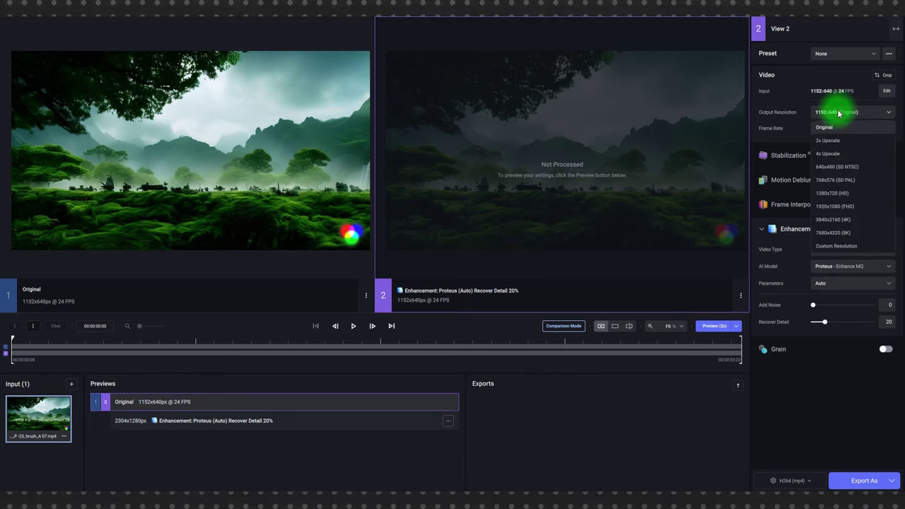
{"action": "left_click", "coordinate": [833, 144]}
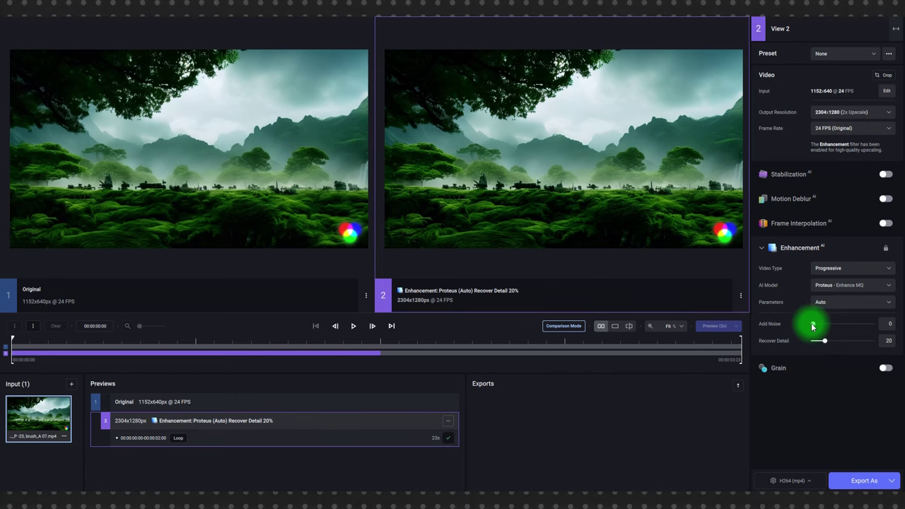
Step: Set the enhancement's Add Noise to 2 and Recover Detail to 60, and generate a new preview
{"action": "left_click_drag", "start_coordinate": [813, 325], "coordinate": [824, 330]}
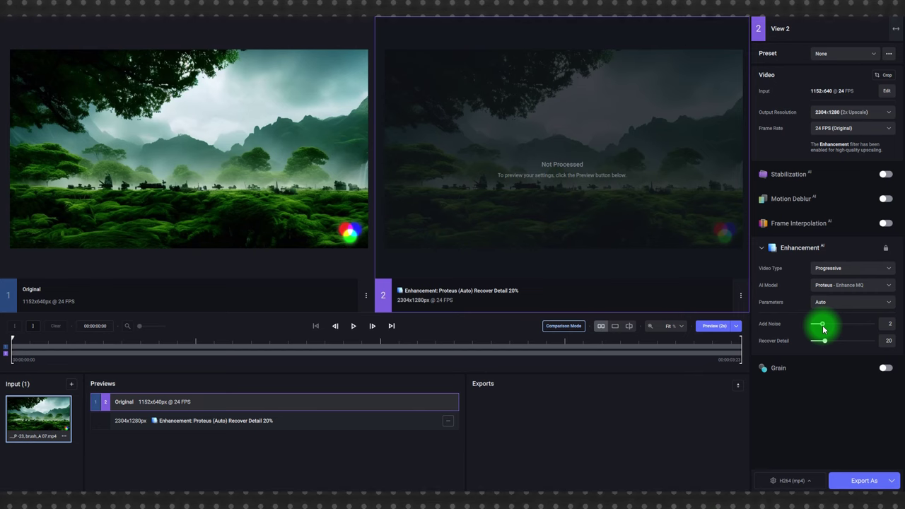
{"action": "left_click_drag", "start_coordinate": [824, 341], "coordinate": [852, 348]}
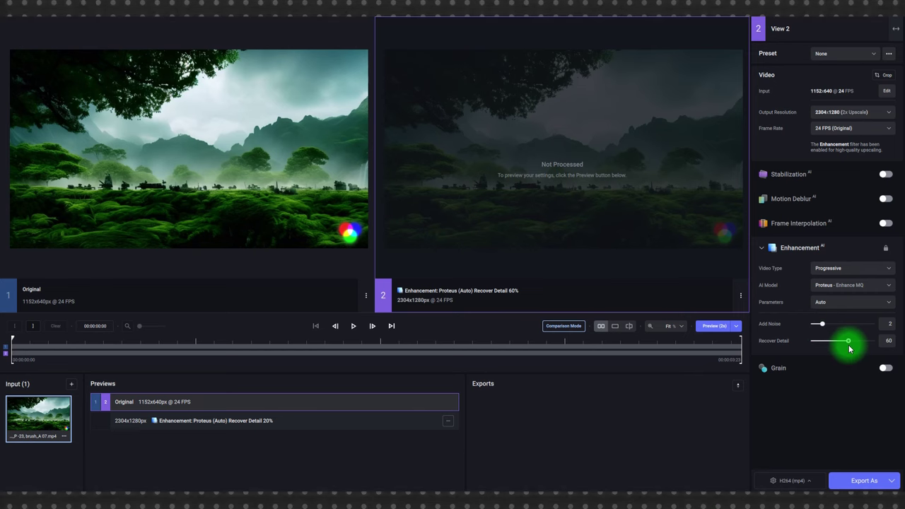
{"action": "left_click", "coordinate": [708, 326]}
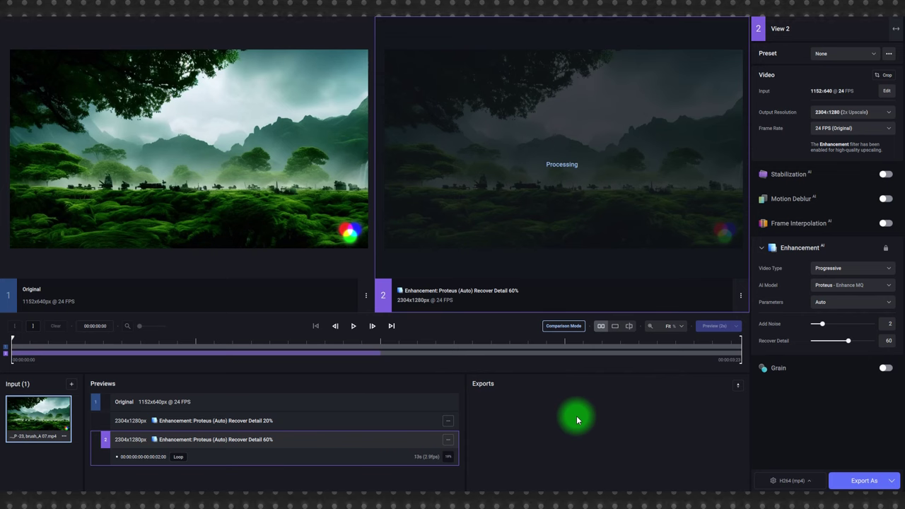
Step: Examine the noise and detail in the new preview against the original around the mountains
{"action": "scroll", "coordinate": [555, 199], "scroll_direction": "up", "scroll_amount": 6}
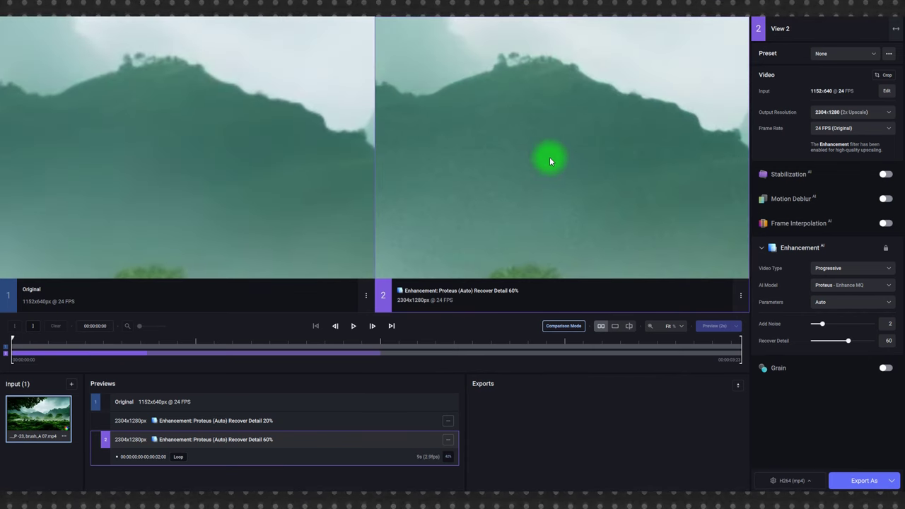
{"action": "scroll", "coordinate": [636, 183], "scroll_direction": "down", "scroll_amount": 5}
{"action": "scroll", "coordinate": [580, 242], "scroll_direction": "up", "scroll_amount": 4}
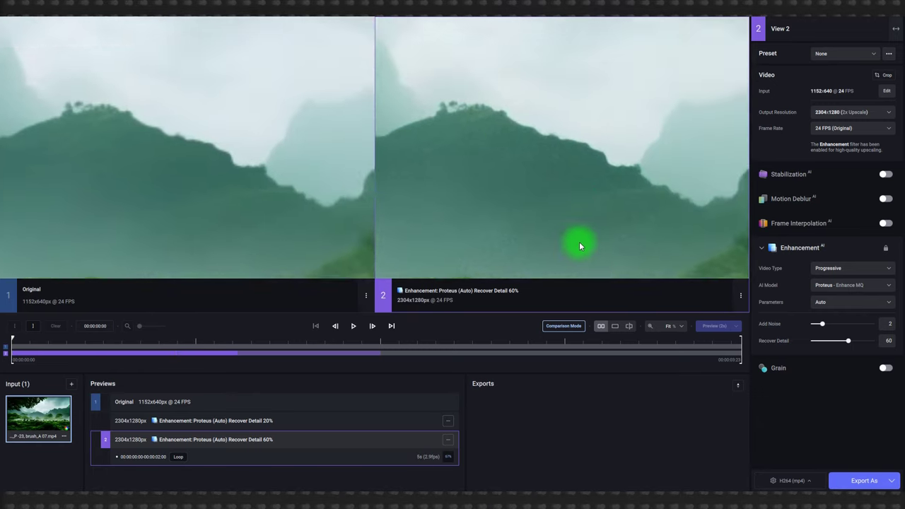
{"action": "scroll", "coordinate": [564, 131], "scroll_direction": "down", "scroll_amount": 6}
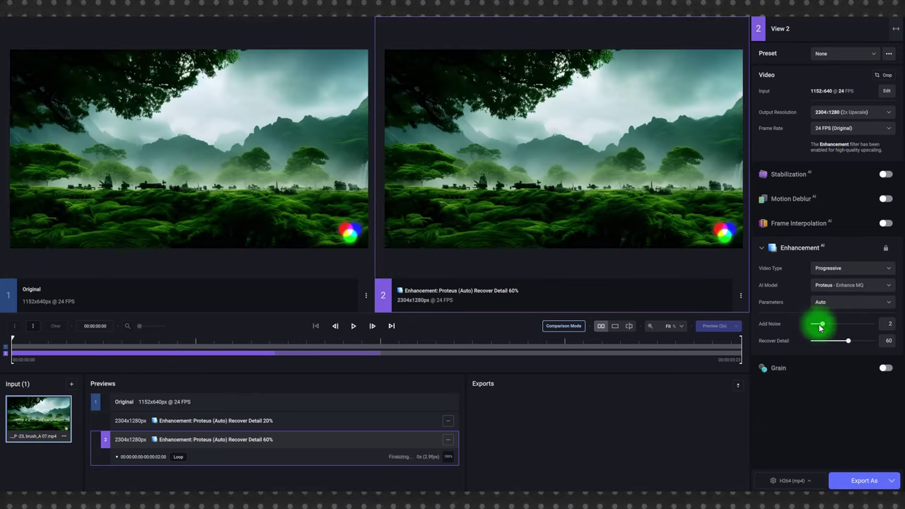
Step: Reset Add Noise to 0 and generate a preview with Motion Deblur enabled, using the Themis model
{"action": "left_click_drag", "start_coordinate": [821, 323], "coordinate": [636, 319]}
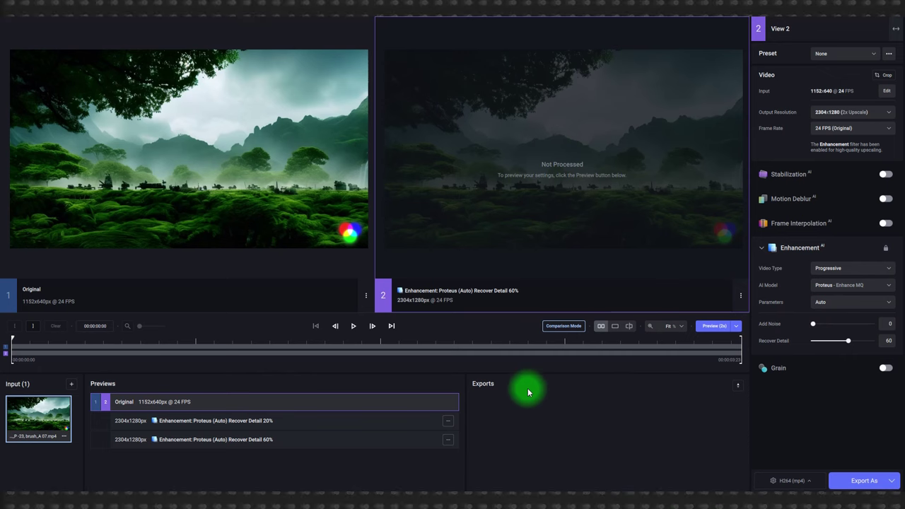
{"action": "mouse_move", "coordinate": [783, 198]}
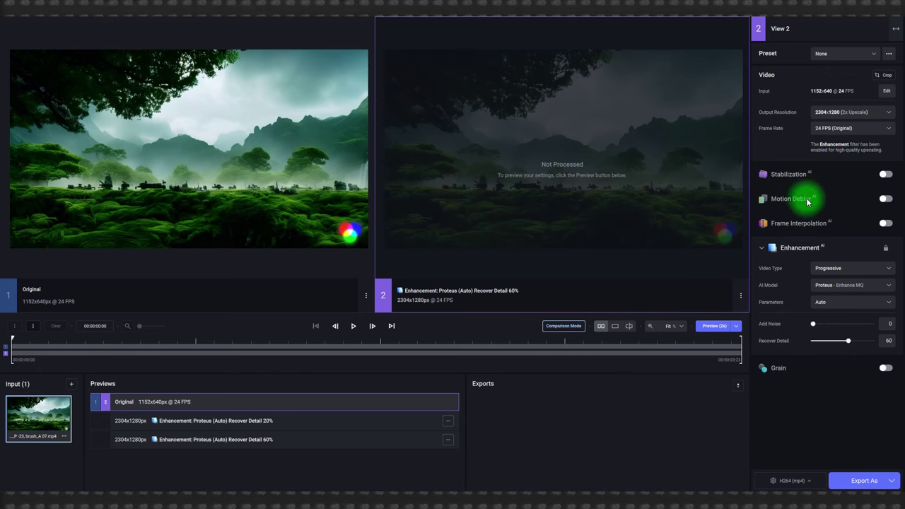
{"action": "left_click", "coordinate": [885, 199]}
{"action": "left_click", "coordinate": [859, 218]}
{"action": "left_click", "coordinate": [862, 222]}
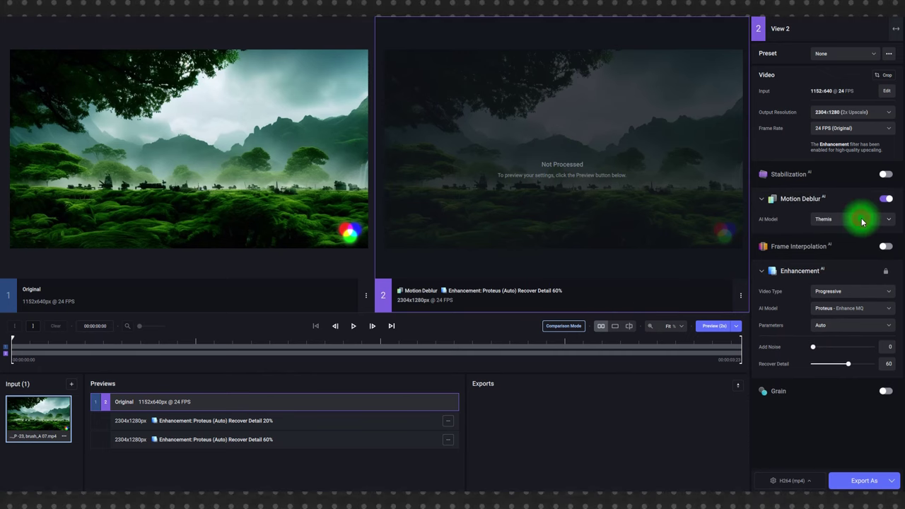
{"action": "scroll", "coordinate": [566, 178], "scroll_direction": "up", "scroll_amount": 6}
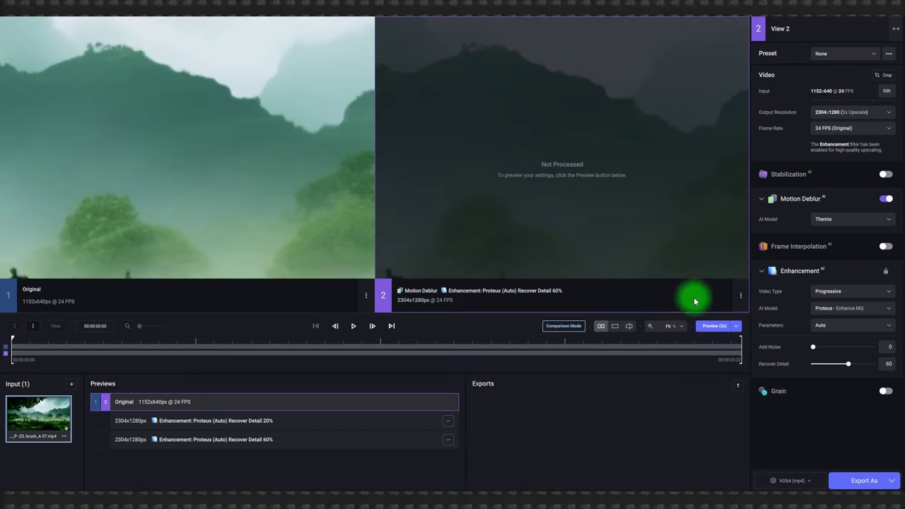
{"action": "left_click", "coordinate": [711, 325]}
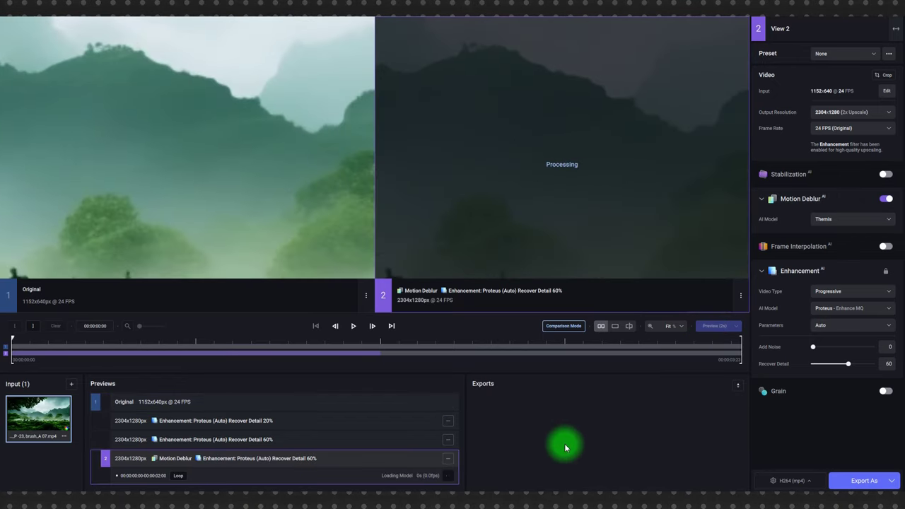
Step: Compare the Motion Deblur preview with the original up close around the distant machinery
{"action": "scroll", "coordinate": [503, 209], "scroll_direction": "up", "scroll_amount": 5}
{"action": "left_click_drag", "start_coordinate": [558, 159], "coordinate": [576, 202]}
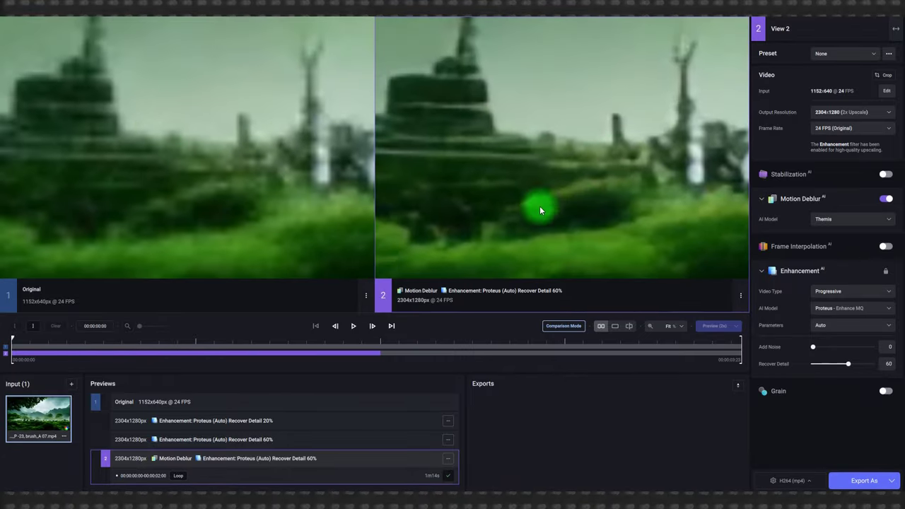
{"action": "scroll", "coordinate": [592, 249], "scroll_direction": "down", "scroll_amount": 5}
Step: Turn off Motion Deblur and go through the saved previews, ending on the Proteus one with Recover Detail 20%
{"action": "left_click", "coordinate": [885, 200]}
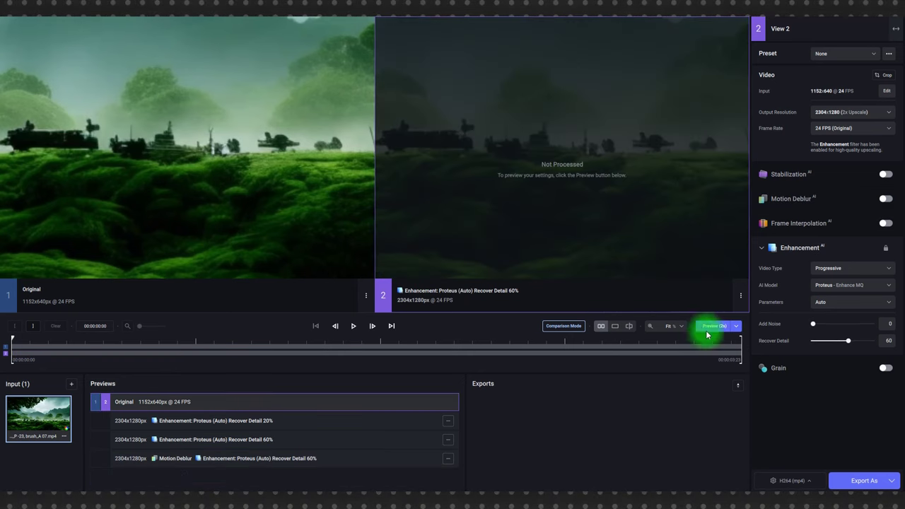
{"action": "left_click", "coordinate": [292, 458]}
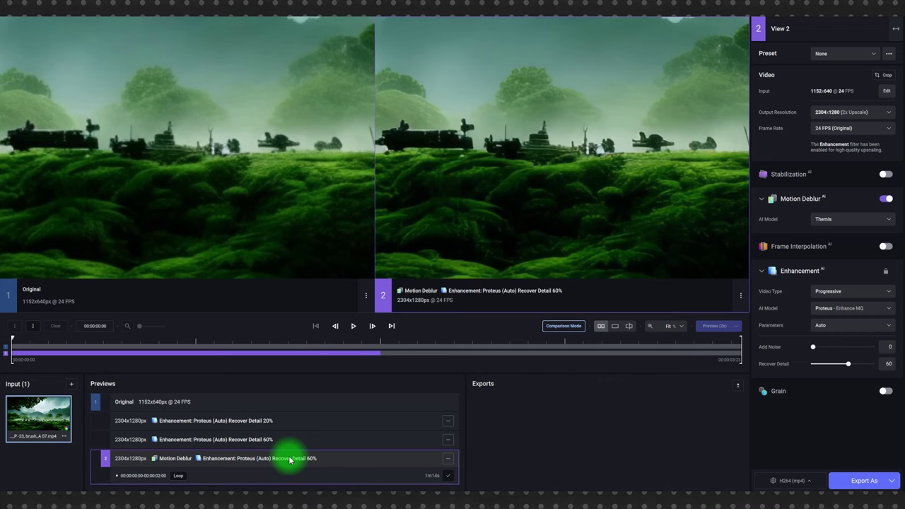
{"action": "left_click", "coordinate": [275, 438]}
{"action": "left_click", "coordinate": [275, 422]}
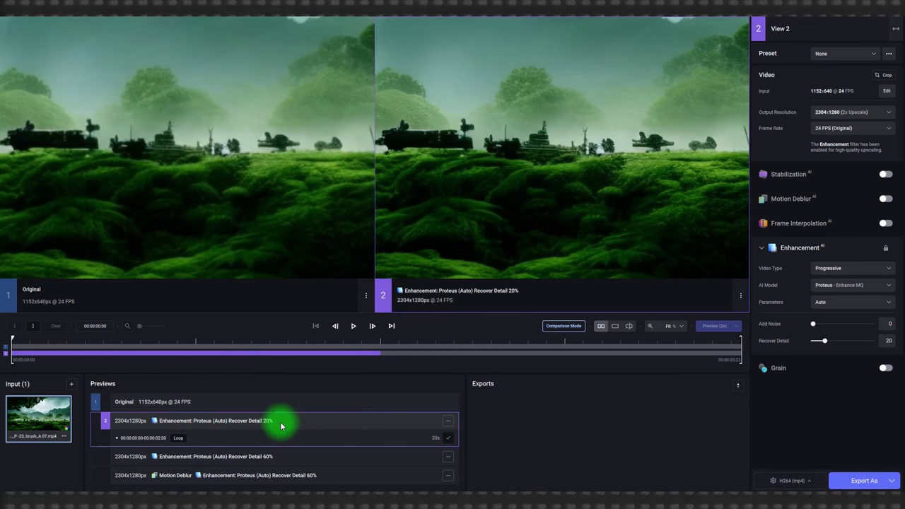
Step: Export the 2x upscaled clip to the Downloads folder under the suggested file name
{"action": "left_click", "coordinate": [863, 484]}
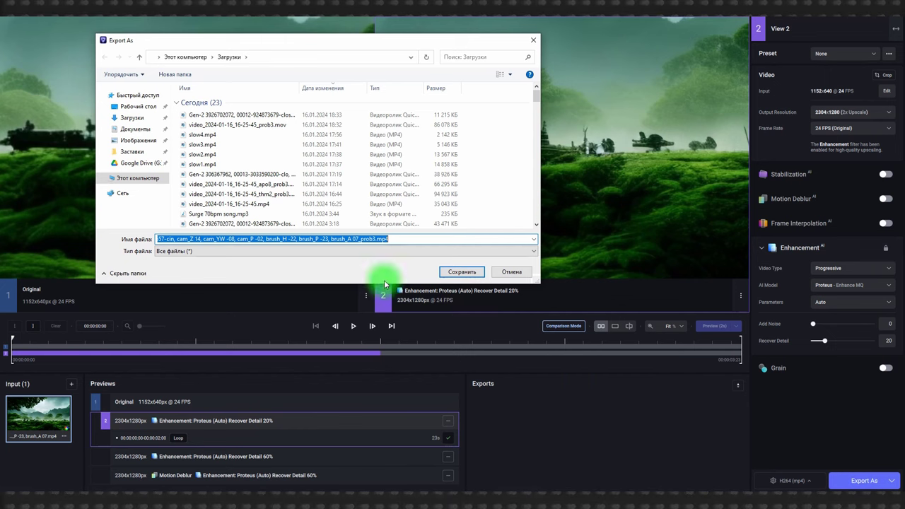
{"action": "left_click", "coordinate": [462, 271]}
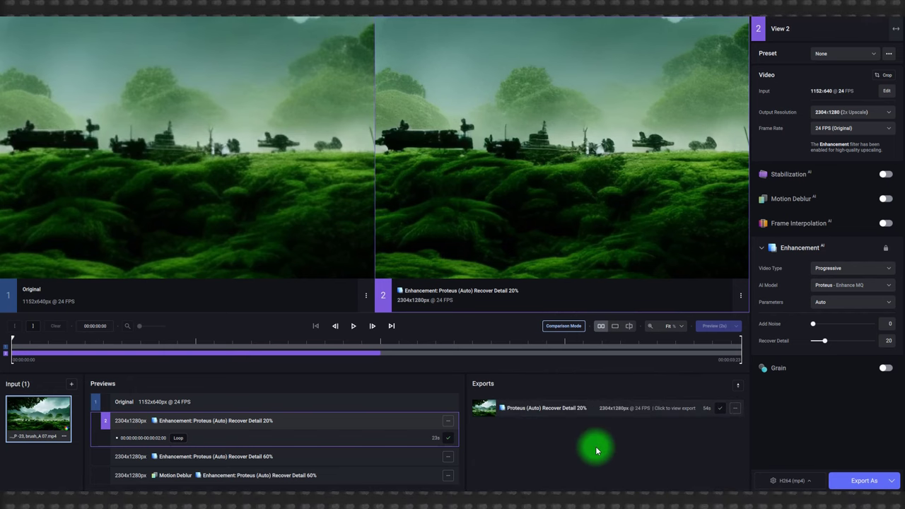
Step: Start exporting the 2x upscaled version that combines Motion Deblur with Proteus enhancement at Recover Detail 60%
{"action": "left_click", "coordinate": [306, 475]}
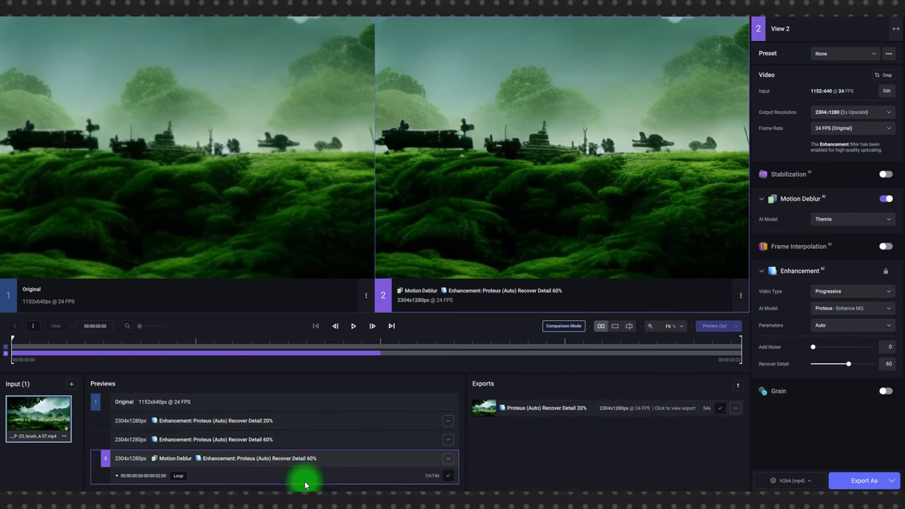
{"action": "left_click", "coordinate": [863, 484]}
{"action": "left_click", "coordinate": [462, 268]}
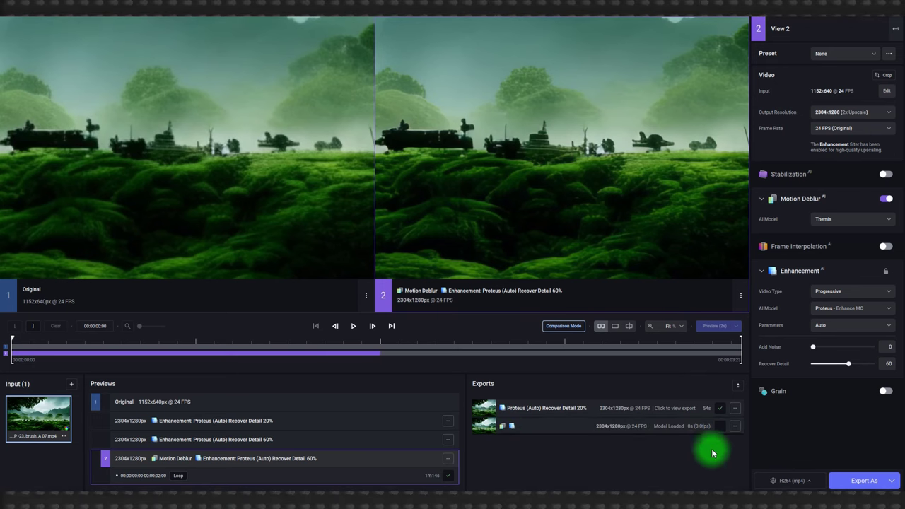
Step: Stop processing the Motion Deblur export and remove it from the exports
{"action": "left_click", "coordinate": [736, 426]}
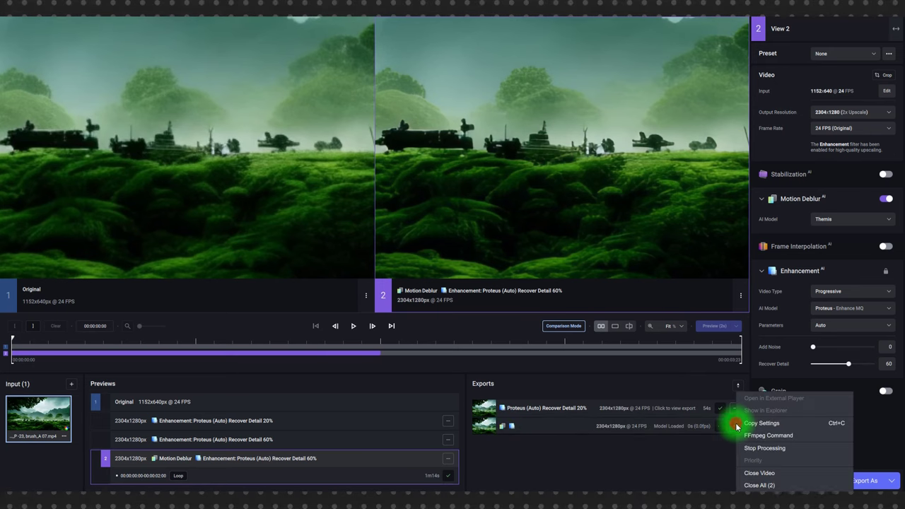
{"action": "left_click", "coordinate": [763, 448]}
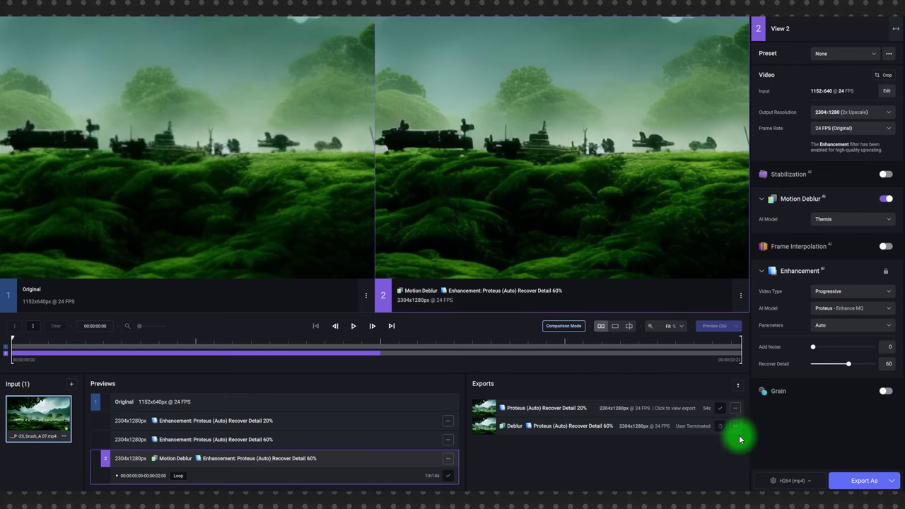
{"action": "left_click", "coordinate": [736, 425]}
{"action": "left_click", "coordinate": [757, 473]}
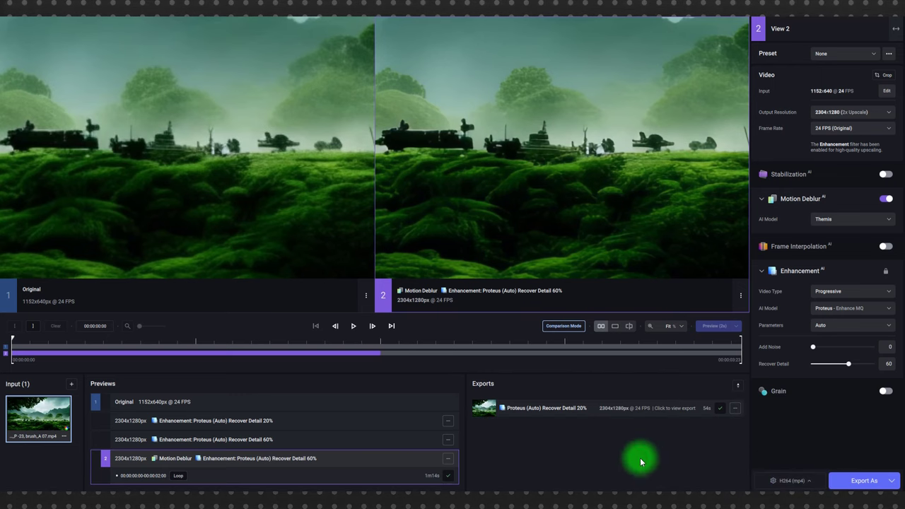
Step: Remove the two enhancement-only previews with Recover Detail 60% and 20%, keeping the Motion Deblur preview
{"action": "left_click", "coordinate": [449, 441]}
{"action": "left_click", "coordinate": [471, 473]}
{"action": "left_click", "coordinate": [448, 420]}
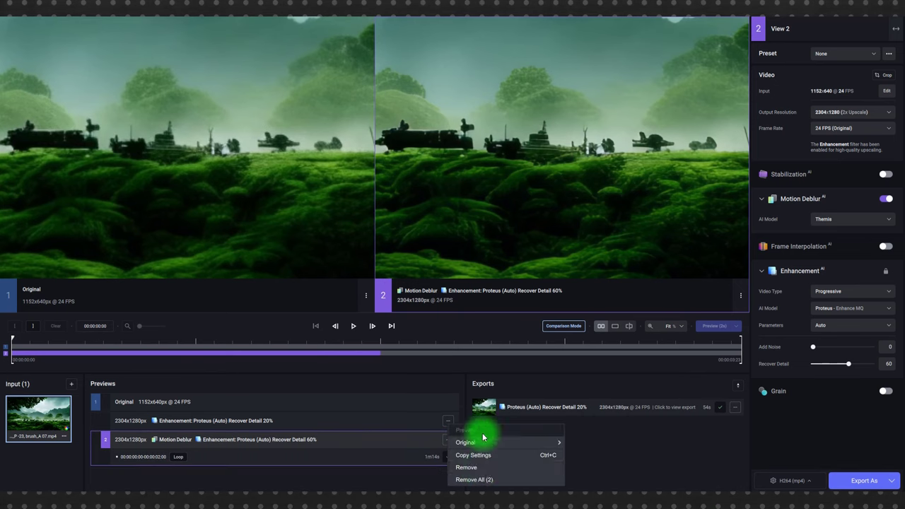
{"action": "left_click", "coordinate": [471, 472]}
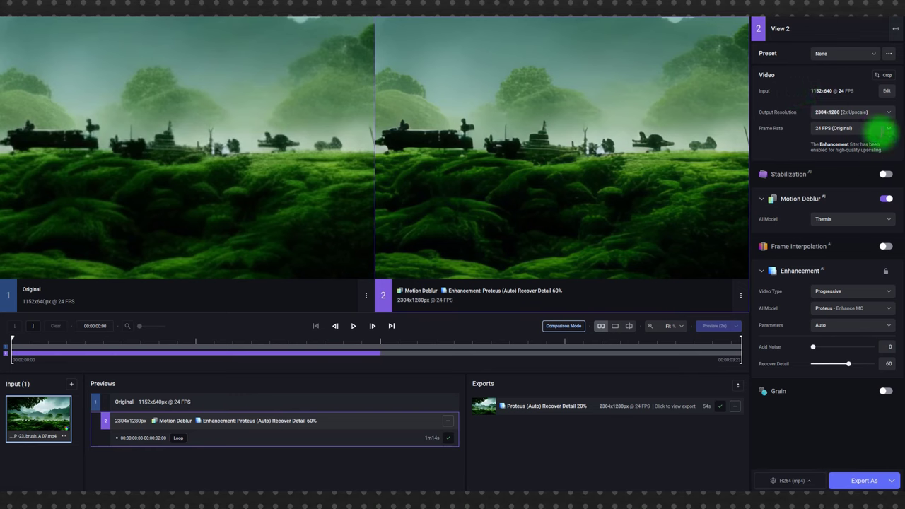
{"action": "left_click", "coordinate": [842, 128]}
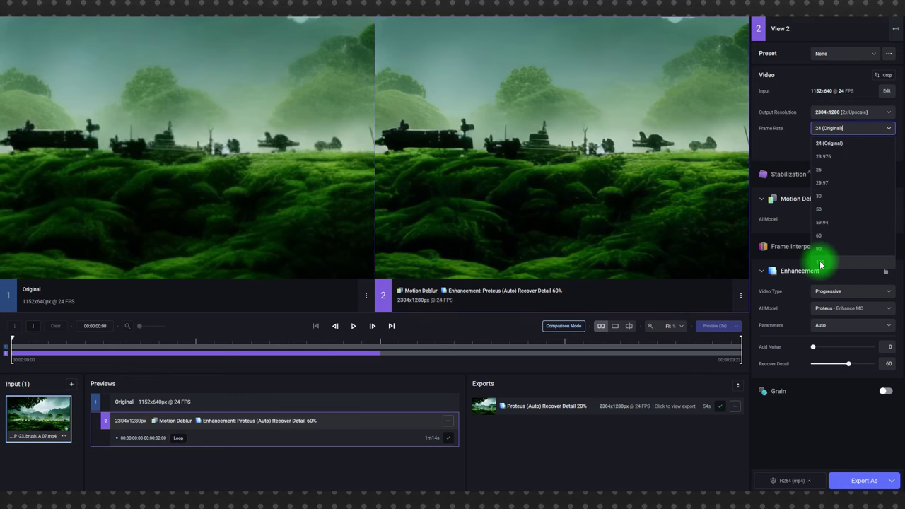
{"action": "left_click", "coordinate": [796, 143]}
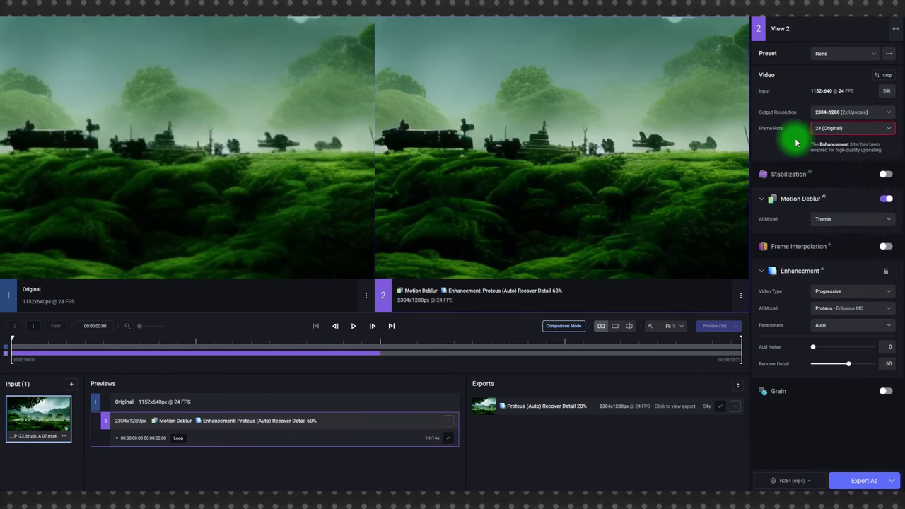
Step: Set the video export encoder to ProRes with the 422 Std codec
{"action": "left_click", "coordinate": [789, 481]}
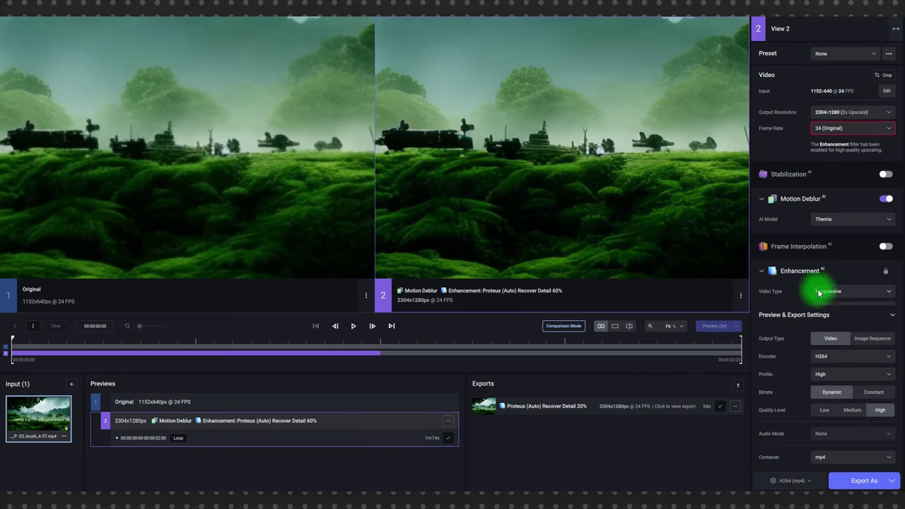
{"action": "left_click", "coordinate": [831, 358]}
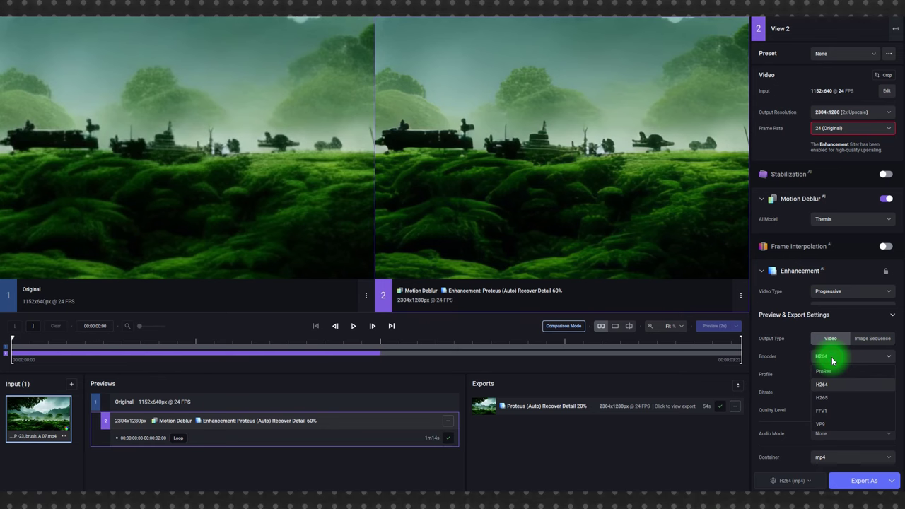
{"action": "left_click", "coordinate": [833, 372]}
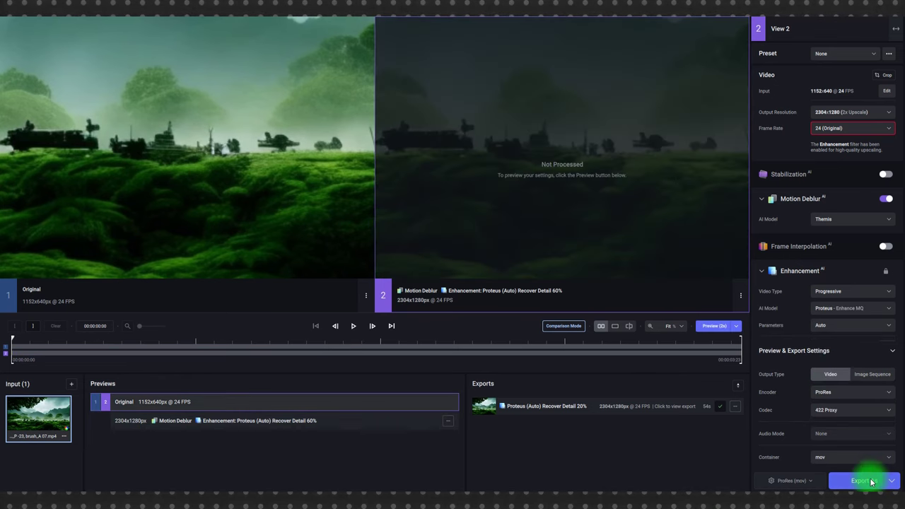
{"action": "left_click", "coordinate": [840, 410]}
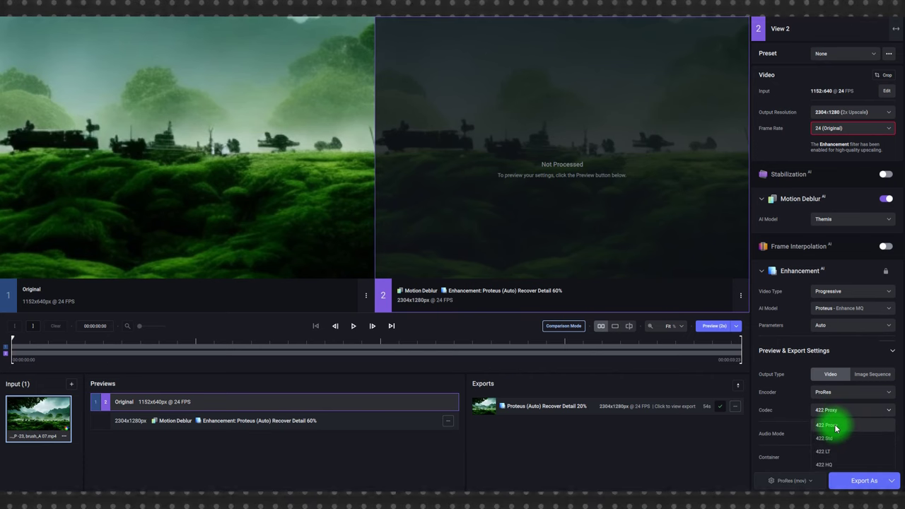
{"action": "left_click", "coordinate": [826, 438]}
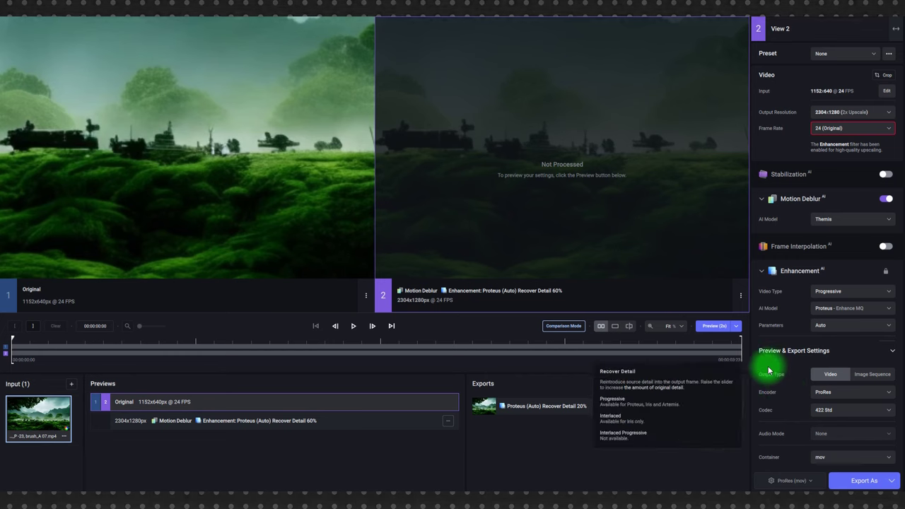
Step: Trim the clip's processing range to start at 00:00:00:10 and end at 00:00:02:00
{"action": "left_click", "coordinate": [698, 355]}
{"action": "left_click_drag", "start_coordinate": [691, 357], "coordinate": [87, 348]}
{"action": "left_click", "coordinate": [16, 326]}
{"action": "left_click", "coordinate": [149, 353]}
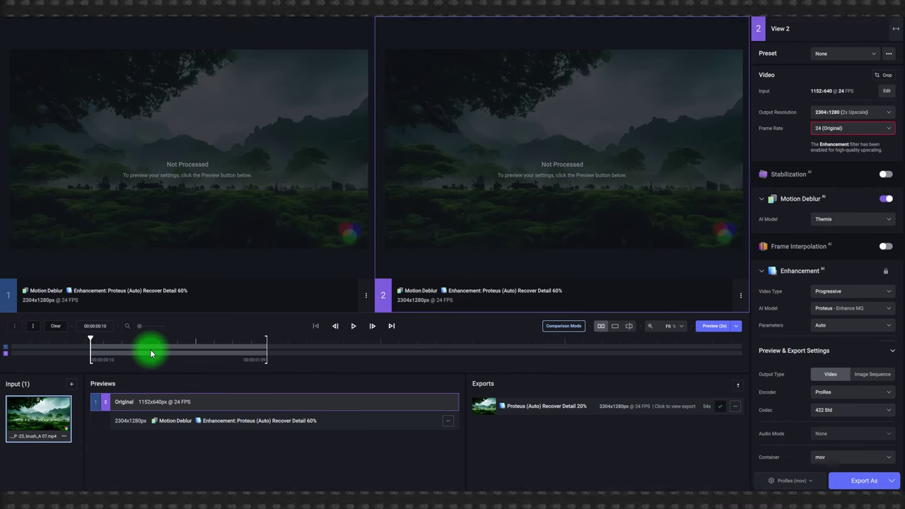
{"action": "left_click_drag", "start_coordinate": [269, 349], "coordinate": [379, 357]}
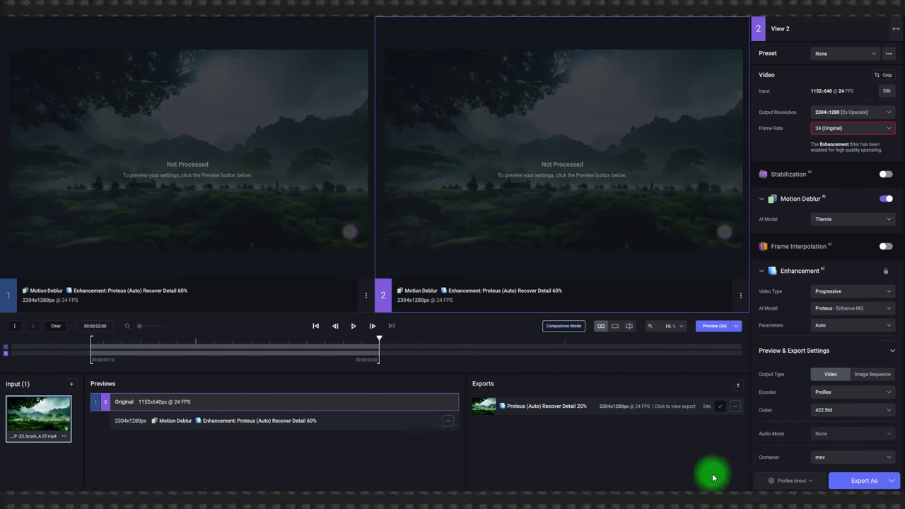
Step: Try the Image Sequence output type with PNG files and switch the output back to Video
{"action": "left_click", "coordinate": [858, 380]}
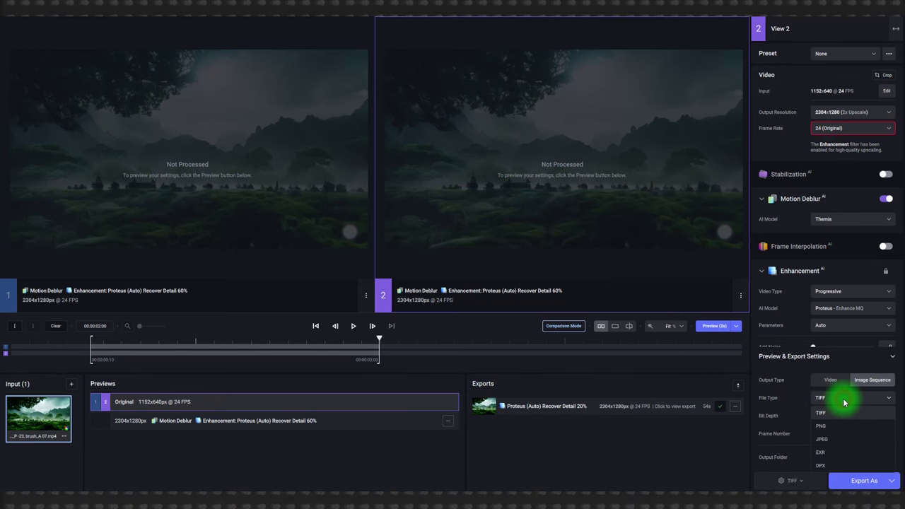
{"action": "left_click", "coordinate": [829, 426]}
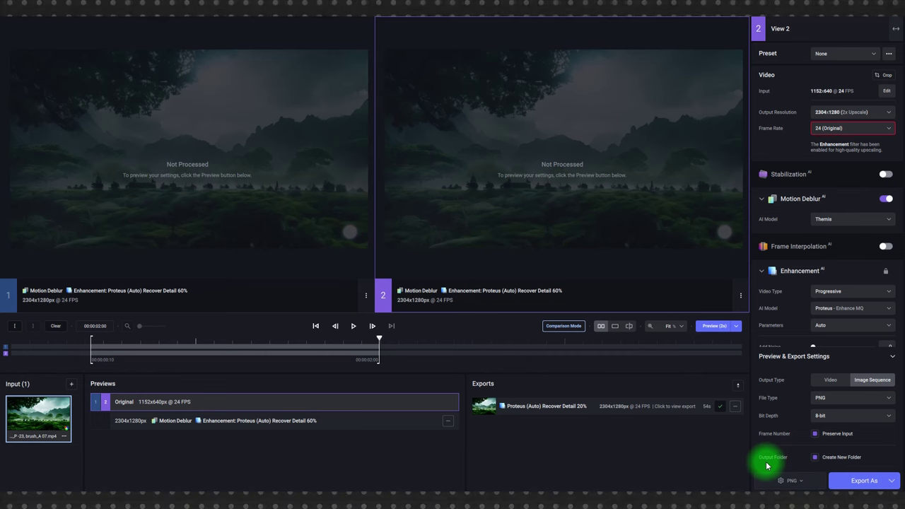
{"action": "left_click", "coordinate": [830, 380]}
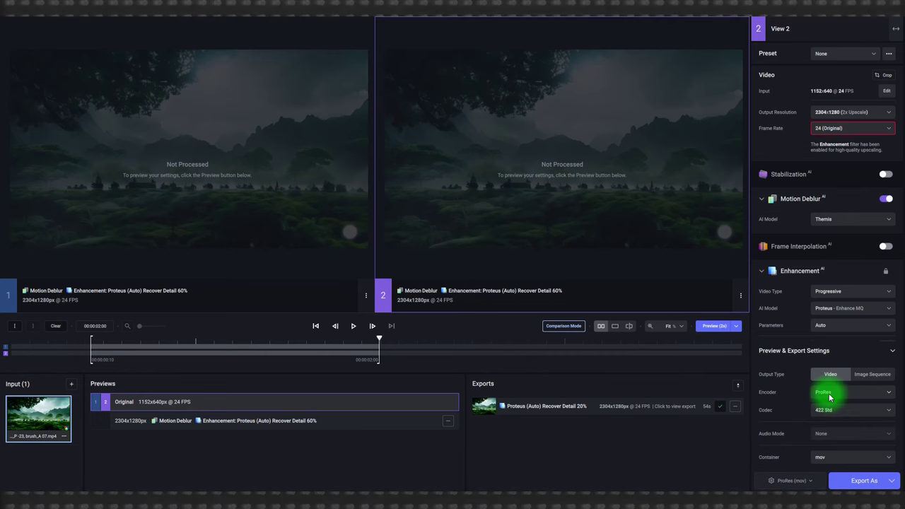
Step: Turn off Motion Deblur and export the trimmed 2x clip as ProRes under the suggested file name
{"action": "left_click", "coordinate": [886, 199]}
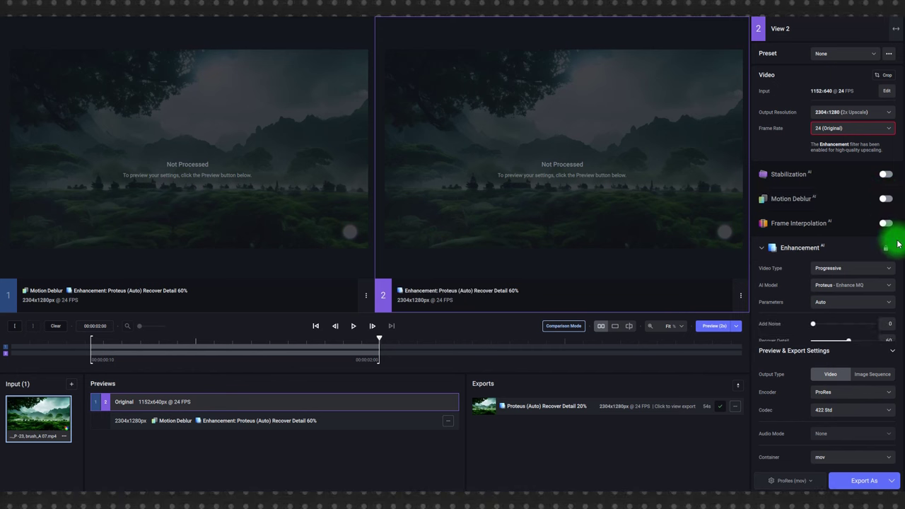
{"action": "left_click", "coordinate": [858, 484]}
{"action": "left_click", "coordinate": [457, 270]}
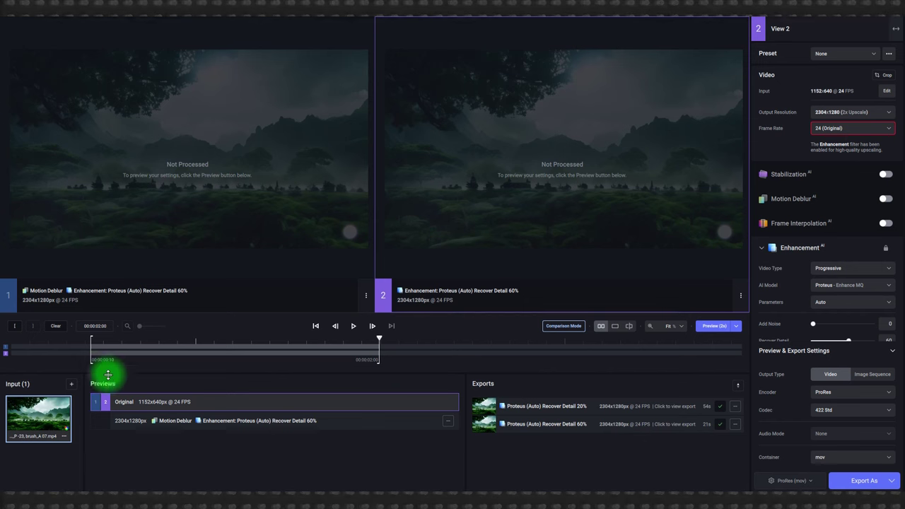
Step: Add video_2024-01-16_16-25-45.mp4 from the Downloads folder in Total Commander as a second input in Topaz Video AI
{"action": "left_click", "coordinate": [71, 385]}
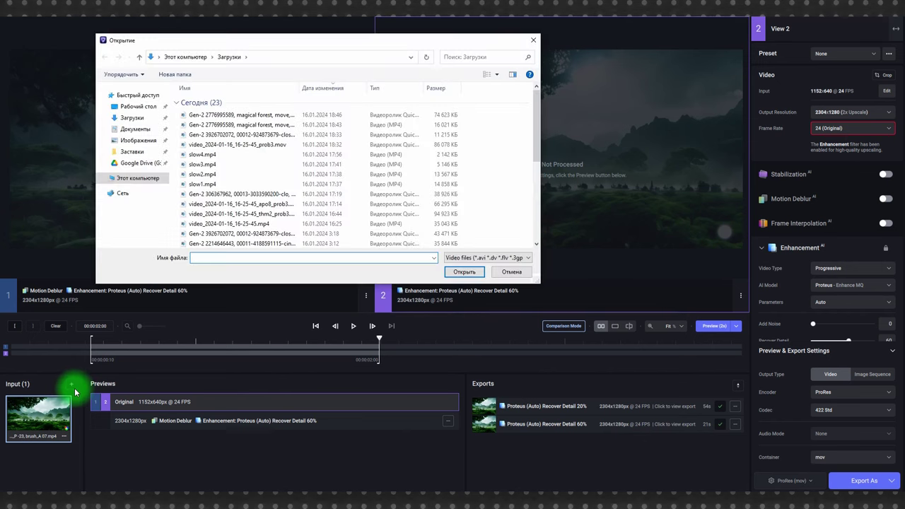
{"action": "left_click", "coordinate": [510, 272]}
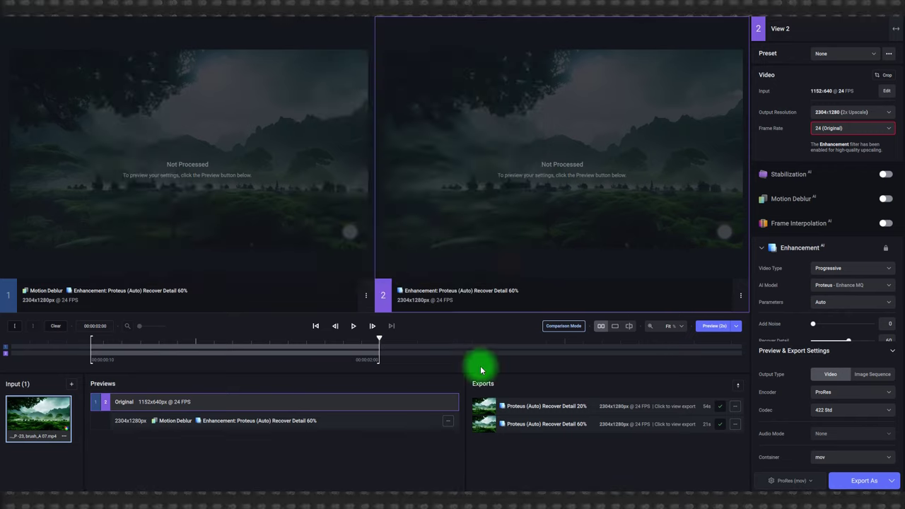
{"action": "left_click", "coordinate": [194, 488]}
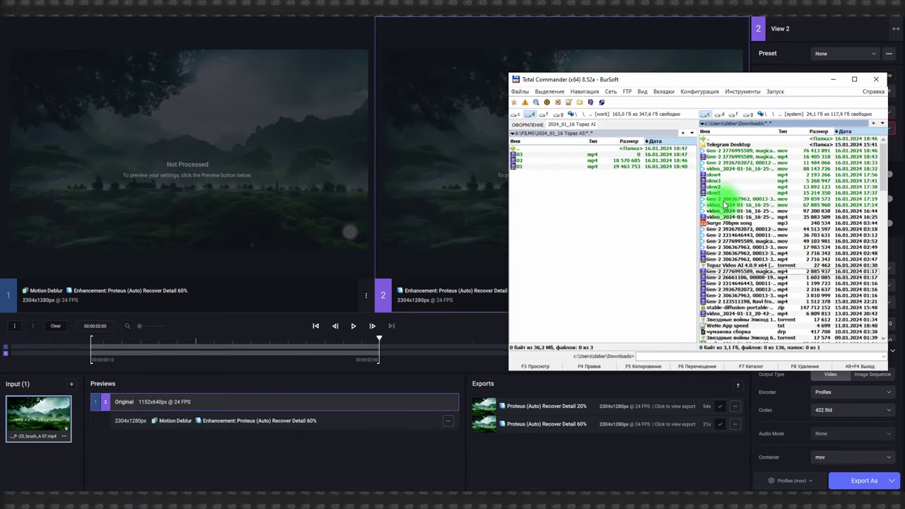
{"action": "left_click_drag", "start_coordinate": [723, 218], "coordinate": [247, 232]}
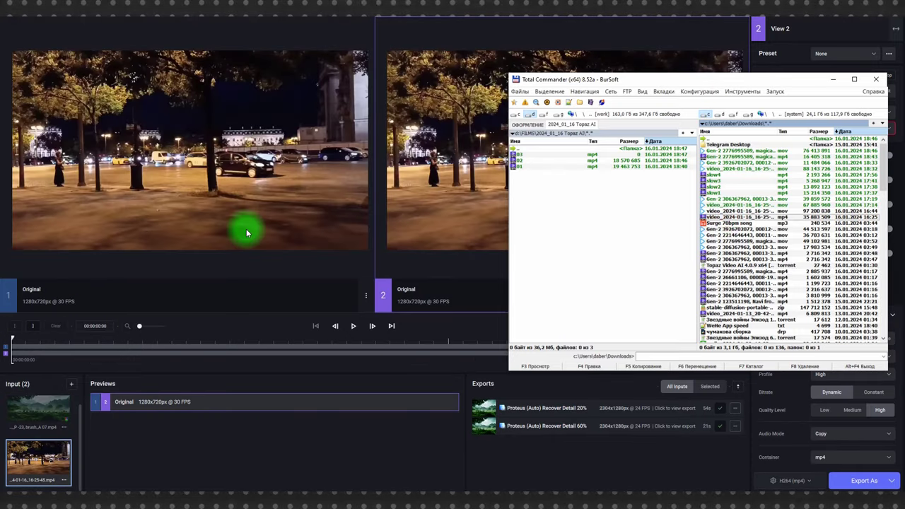
{"action": "left_click", "coordinate": [155, 400]}
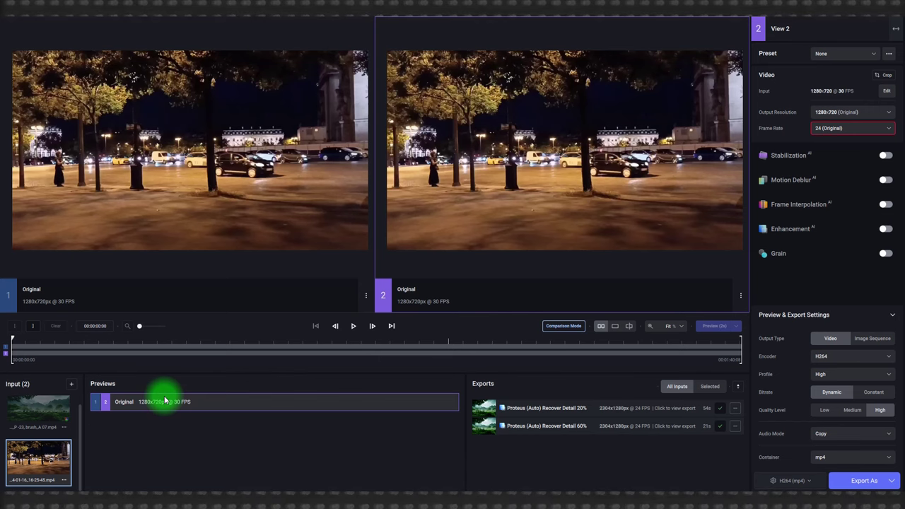
Step: Set the output resolution of the night street clip to 2x Upscale
{"action": "left_click", "coordinate": [828, 113]}
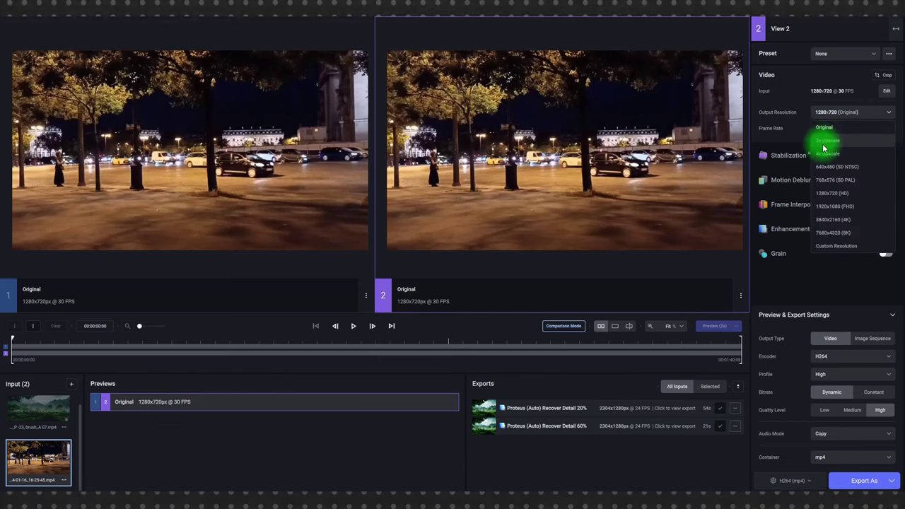
{"action": "left_click", "coordinate": [825, 141]}
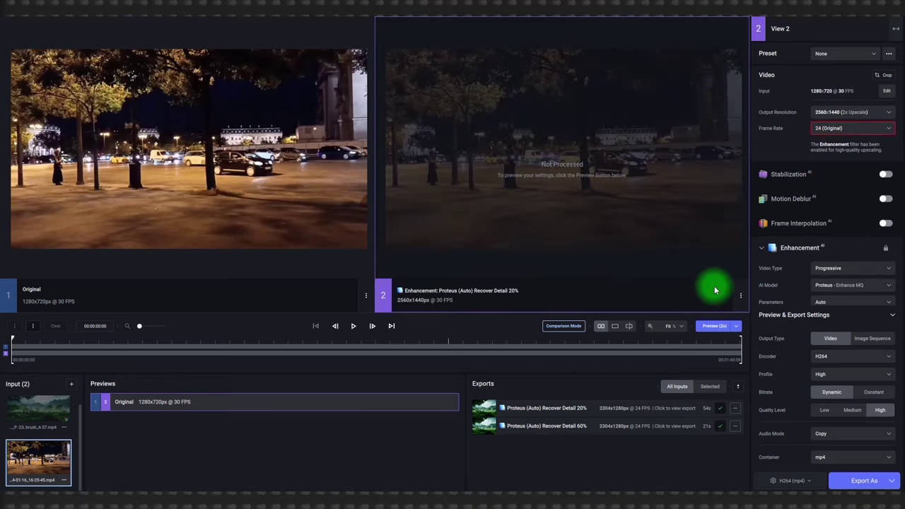